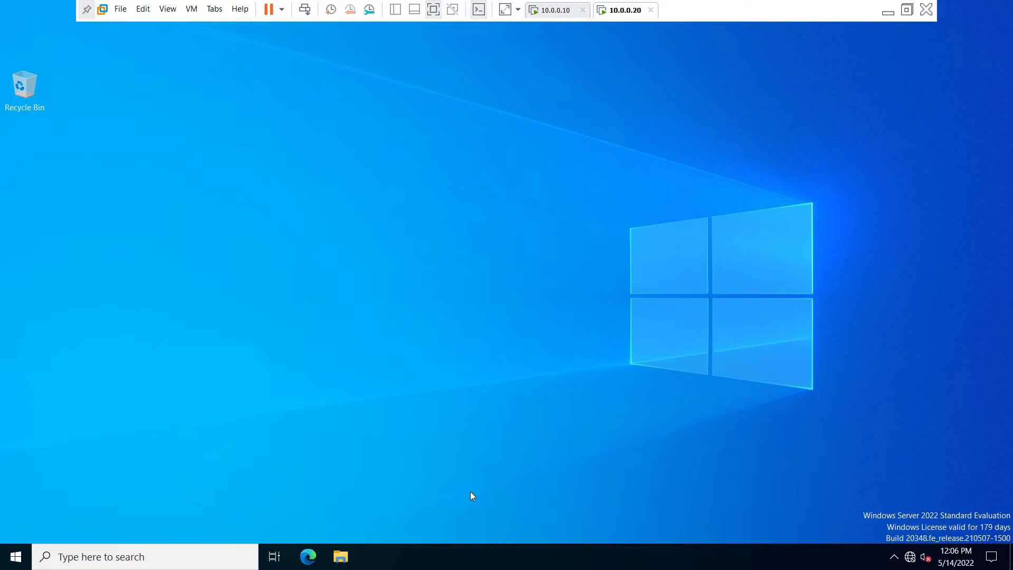
pyautogui.click(309, 557)
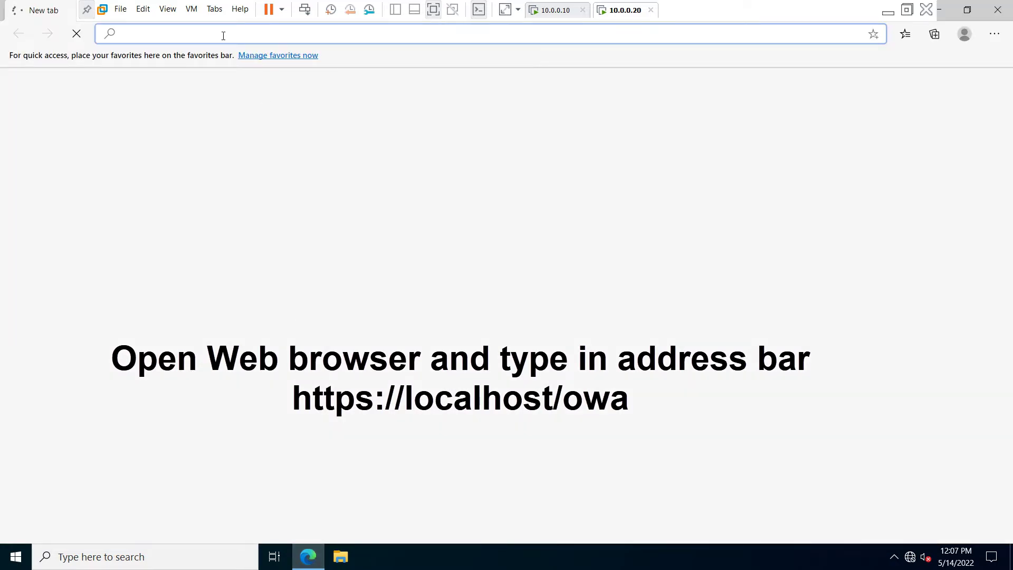
pyautogui.write('https')
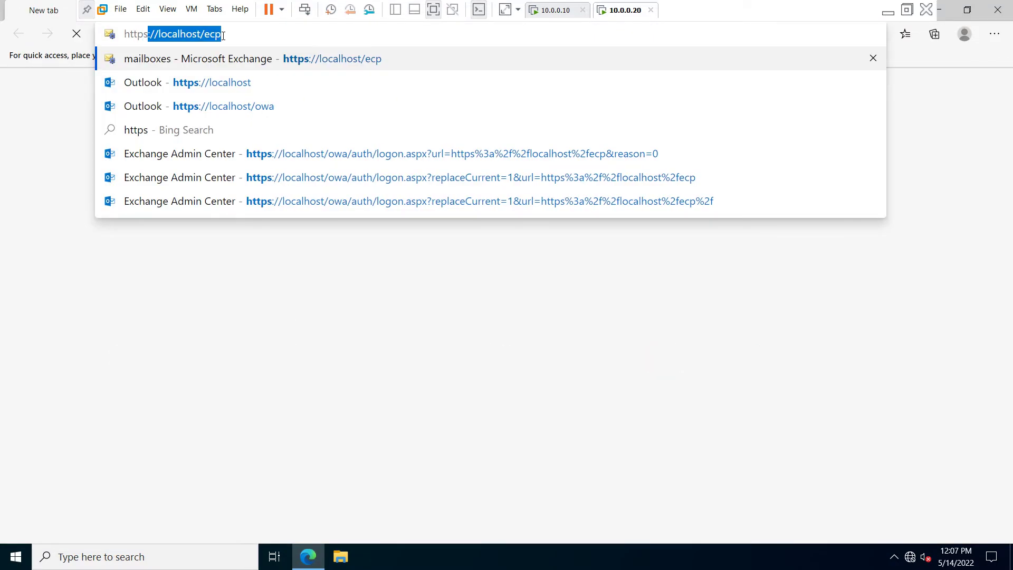
pyautogui.write('://')
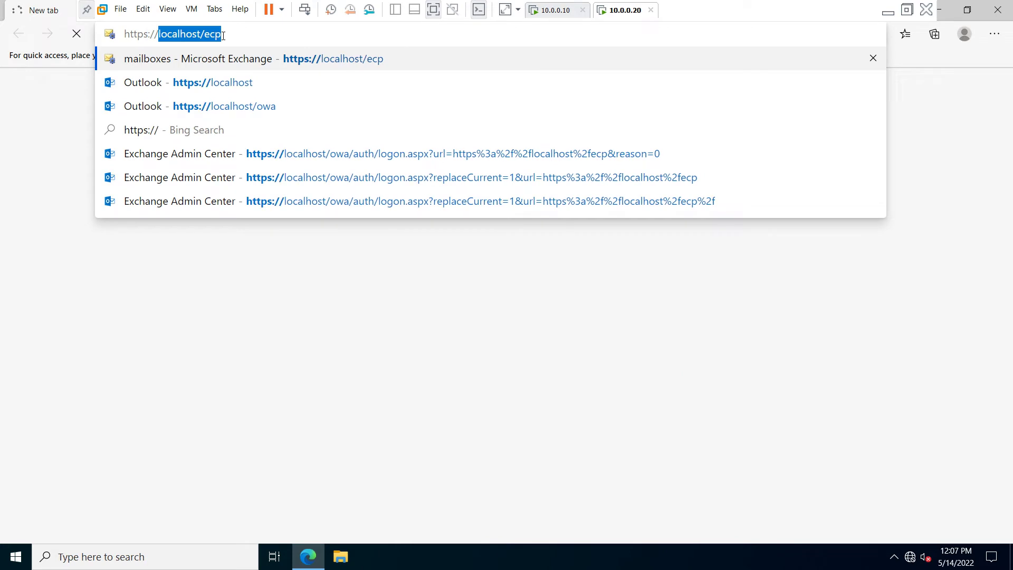
pyautogui.write('localhost')
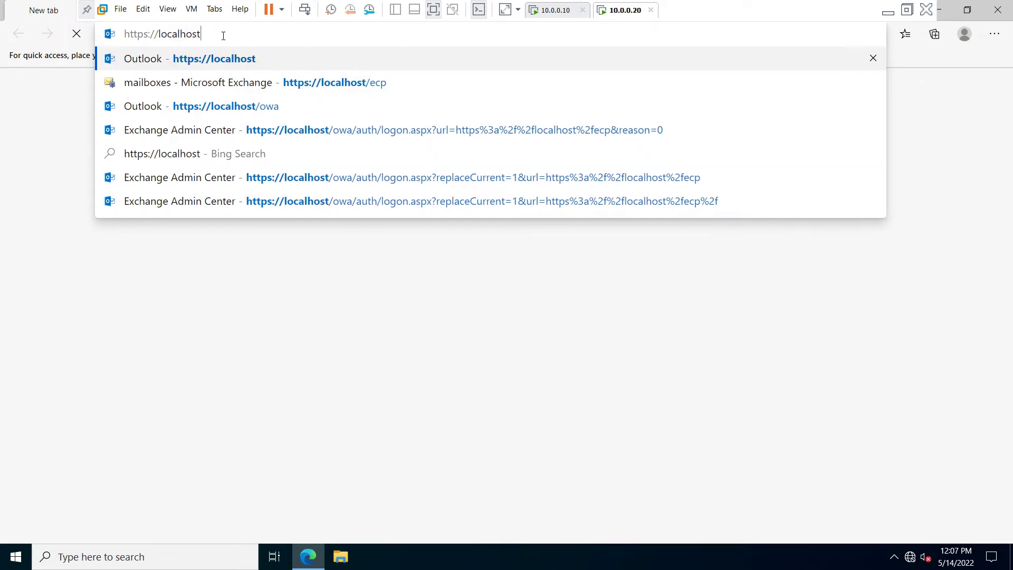
pyautogui.write('/owa')
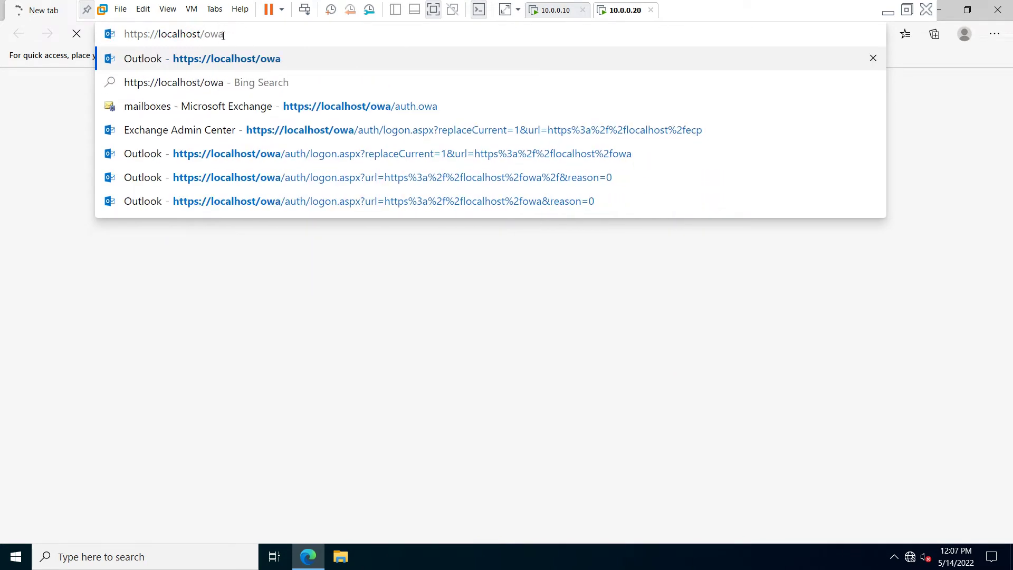
pyautogui.press('Return')
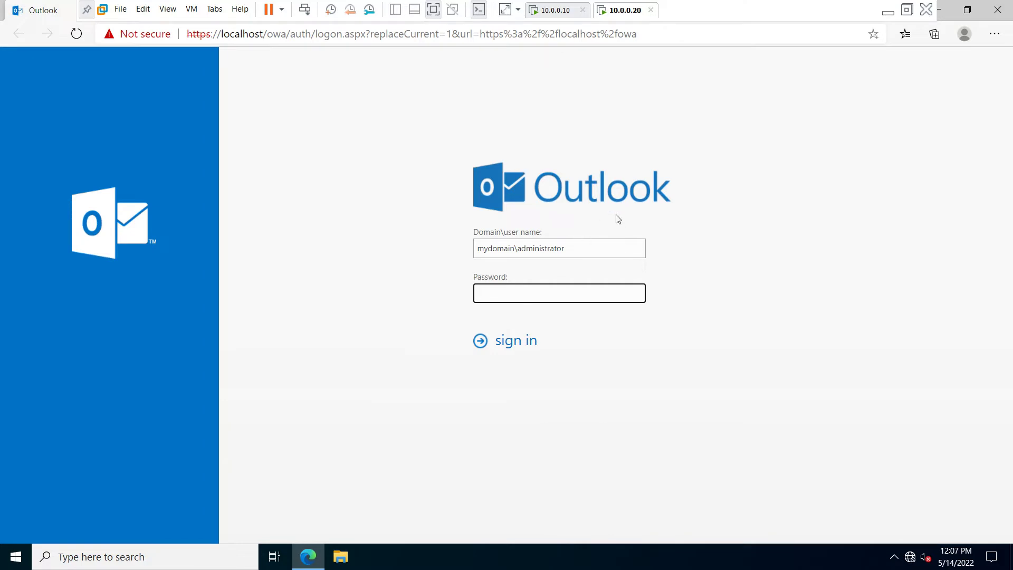
# Replace the pre-filled administrator user name with the second user's name, enter the password and sign in.
pyautogui.click(581, 253)
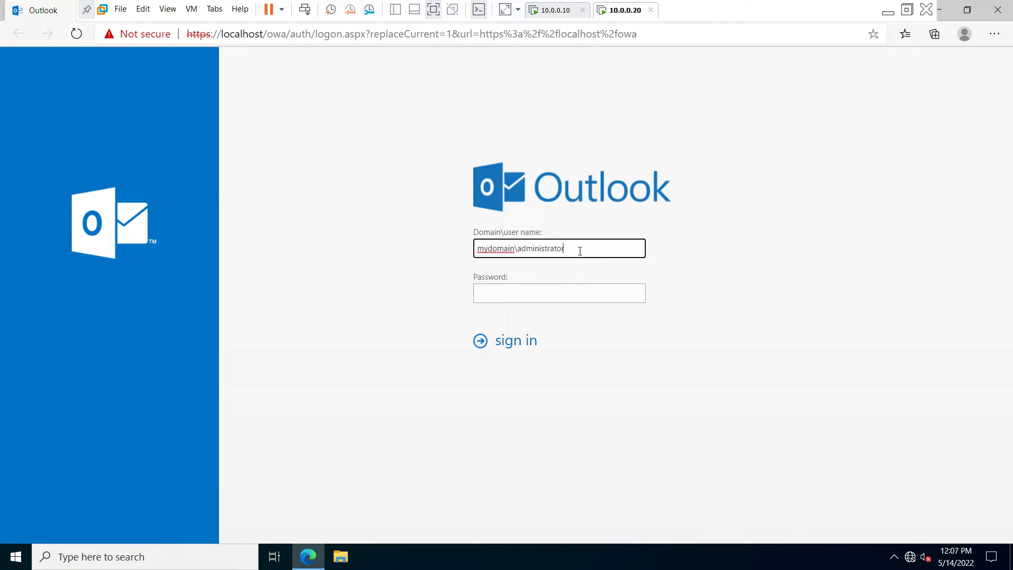
pyautogui.hotkey('shift', 'Left')
pyautogui.hotkey('shift', 'Left')
pyautogui.hotkey('shift', 'Left')
pyautogui.hotkey('shift', 'Left')
pyautogui.hotkey('shift', 'Left')
pyautogui.hotkey('shift', 'Left')
pyautogui.hotkey('shift', 'Left')
pyautogui.hotkey('shift', 'Left')
pyautogui.hotkey('shift', 'Left')
pyautogui.hotkey('shift', 'Left')
pyautogui.hotkey('shift', 'Left')
pyautogui.hotkey('shift', 'Left')
pyautogui.hotkey('shift', 'Left')
pyautogui.write('naveen')
pyautogui.press('Tab')
pyautogui.write('*******')
pyautogui.press('Return')
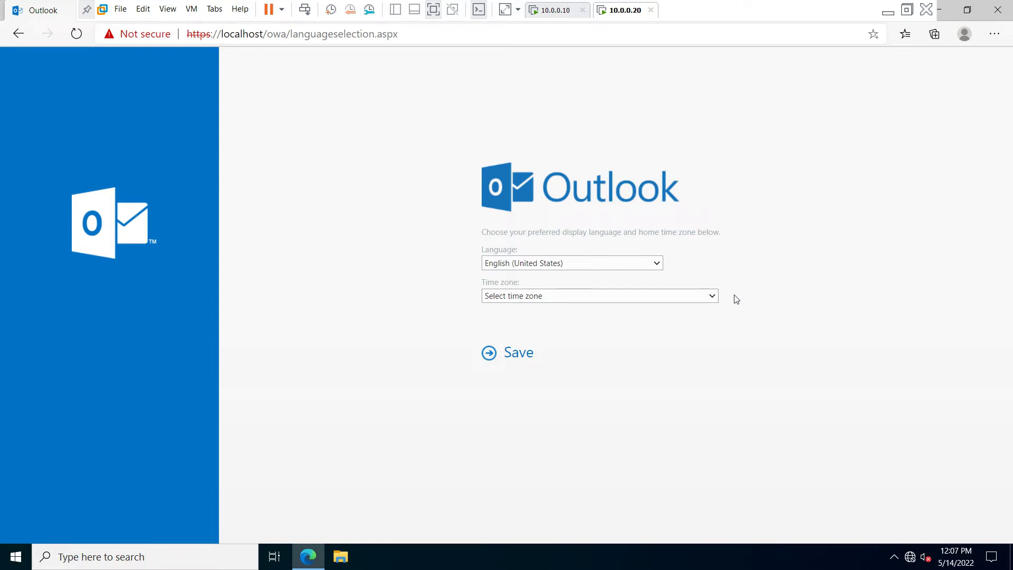
# Pick (UTC+05:30) Chennai, Kolkata, Mumbai, New Delhi as the home time zone and save.
pyautogui.click(714, 298)
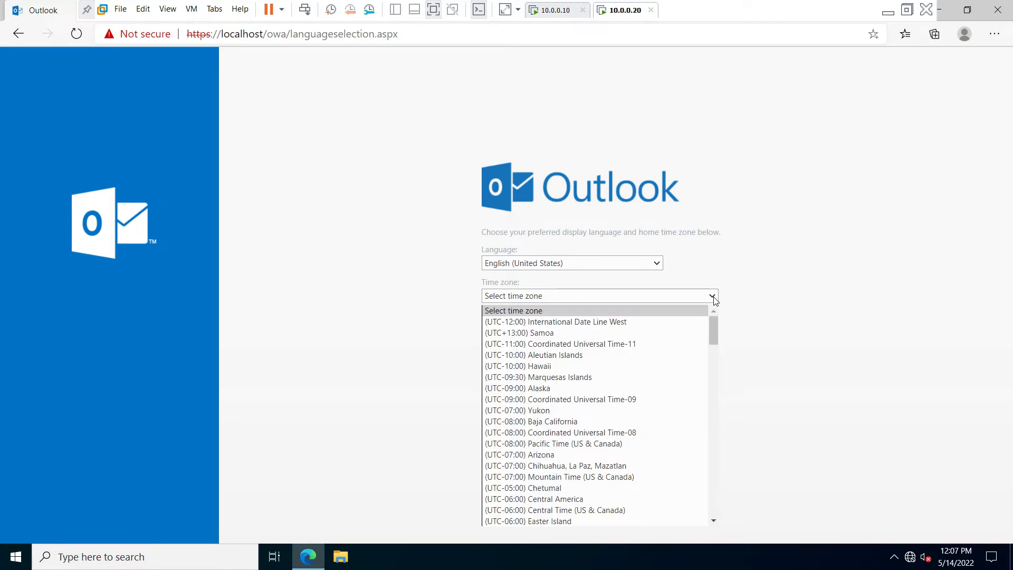
pyautogui.moveTo(714, 321); pyautogui.dragTo(709, 443)
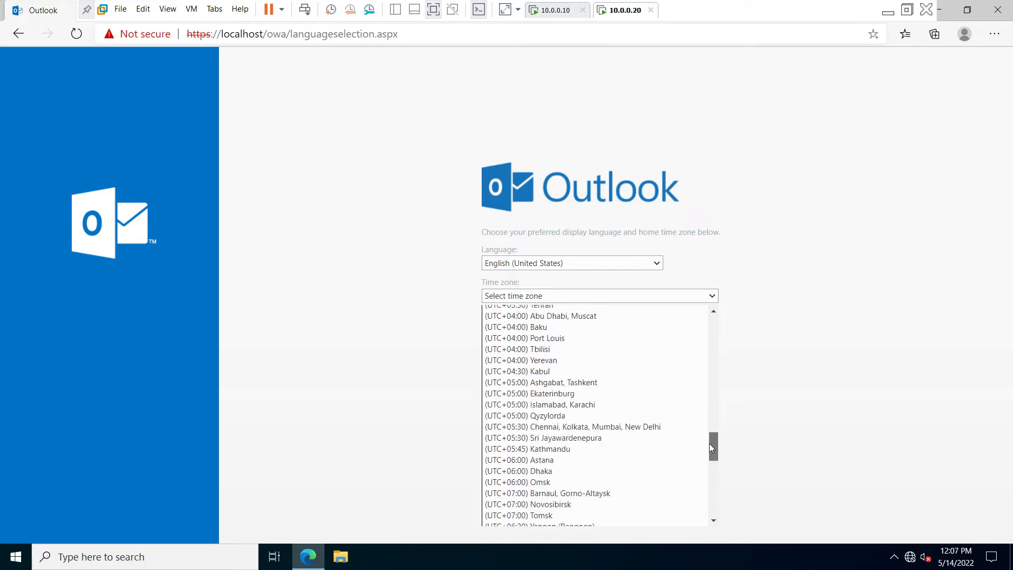
pyautogui.click(664, 427)
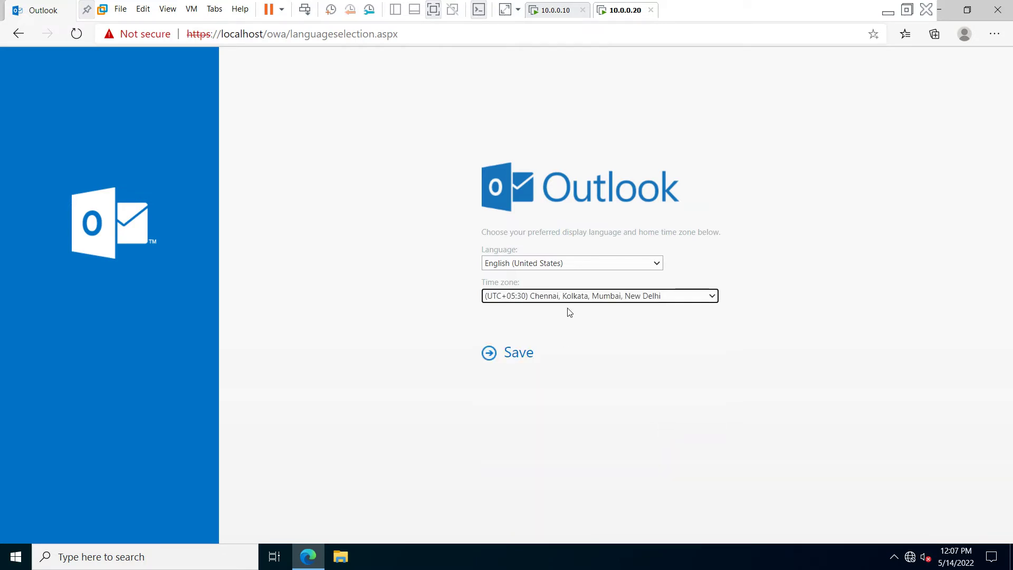
pyautogui.click(513, 359)
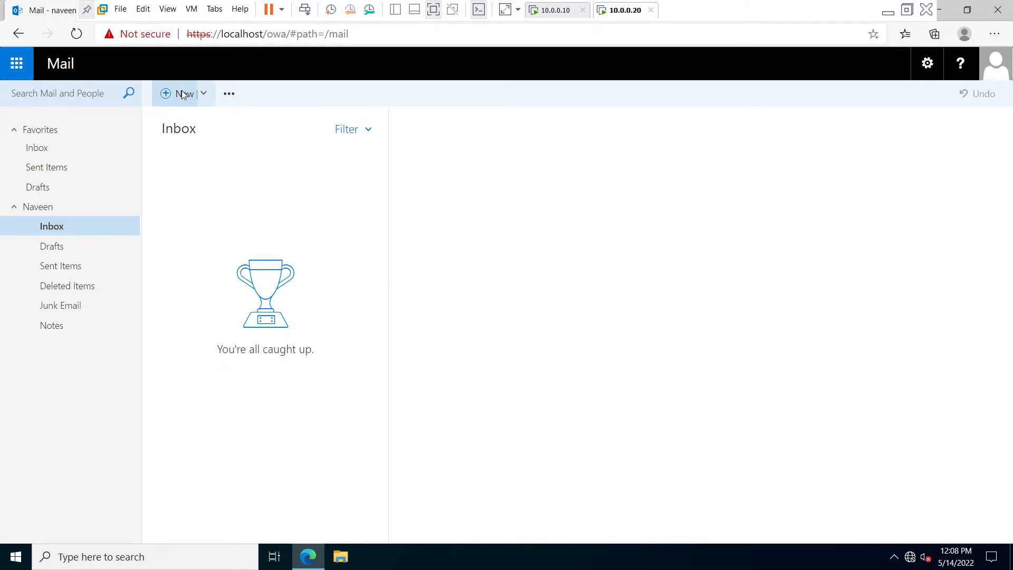
# Start a new message addressed to the Administrator's mydomain.local address with subject 'hello'.
pyautogui.click(181, 93)
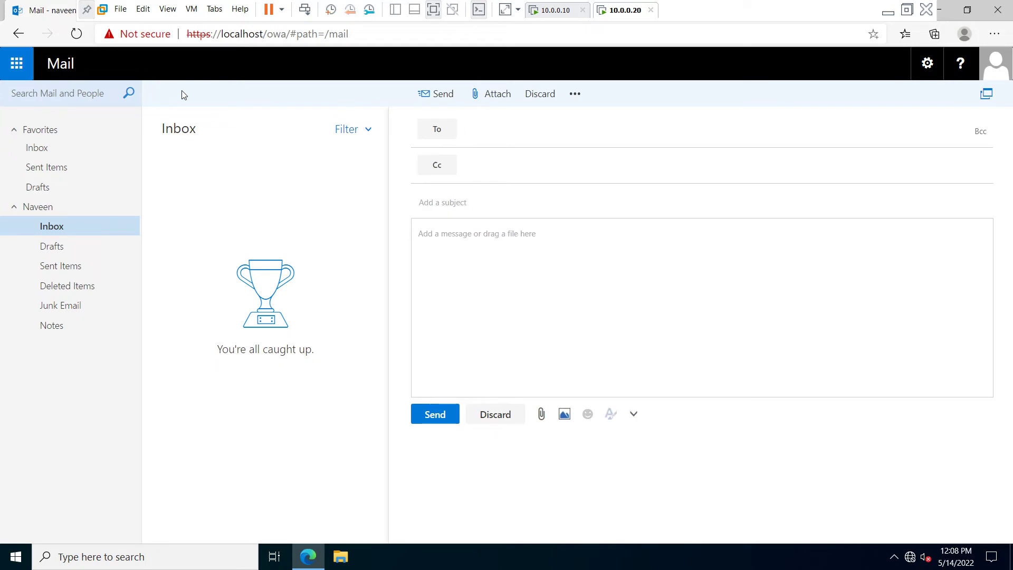
pyautogui.write('administrao')
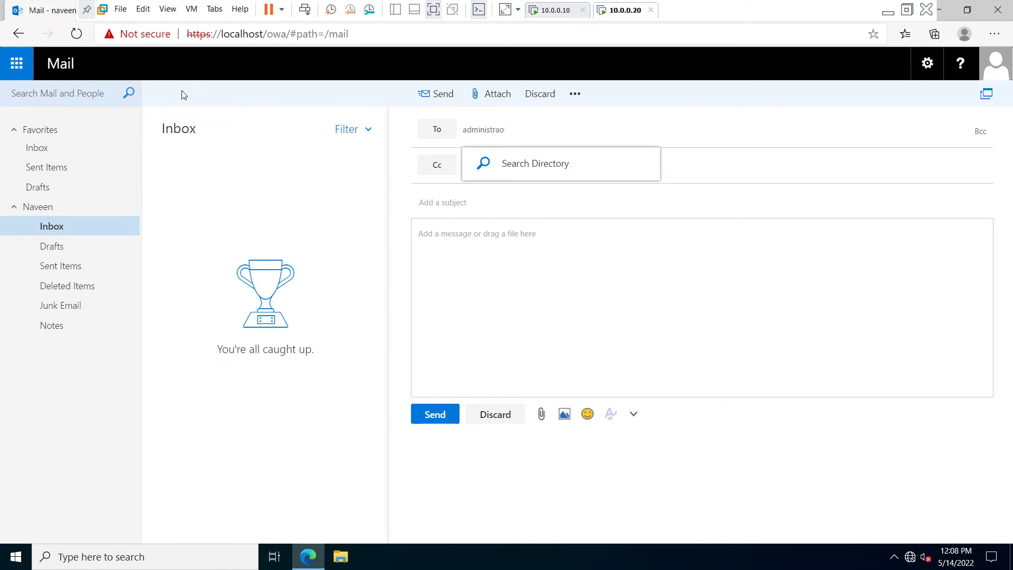
pyautogui.press('BackSpace')
pyautogui.press('BackSpace')
pyautogui.press('BackSpace')
pyautogui.press('BackSpace')
pyautogui.press('BackSpace')
pyautogui.press('BackSpace')
pyautogui.press('BackSpace')
pyautogui.write('administrator@')
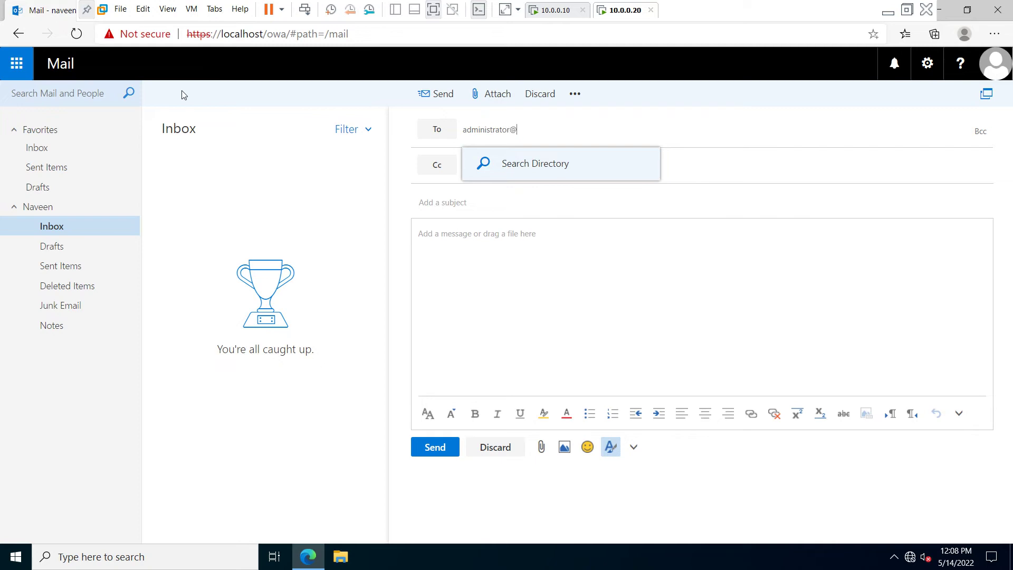
pyautogui.write('mydomain.local')
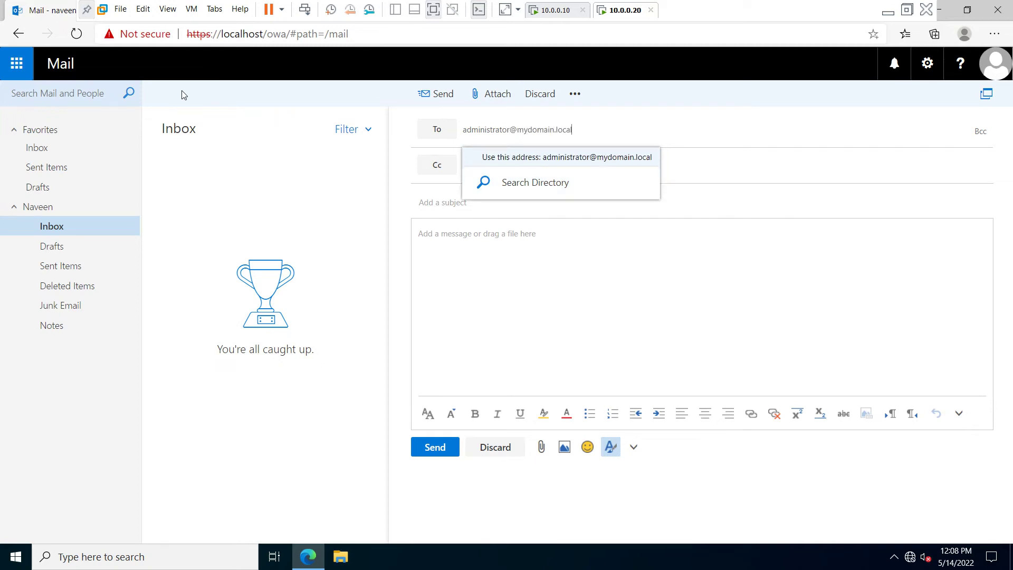
pyautogui.press('Tab')
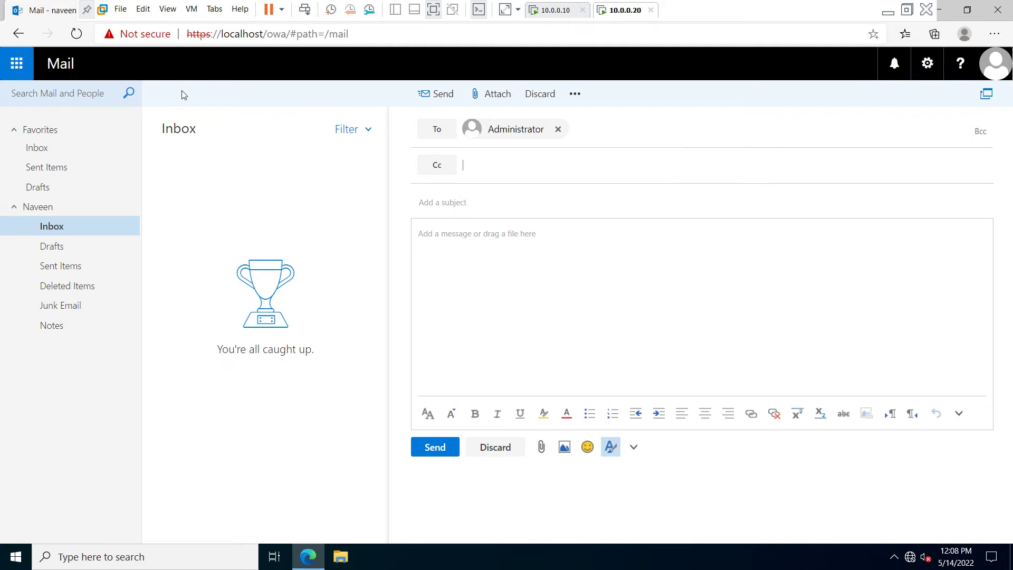
pyautogui.press('Tab')
pyautogui.write('hello')
# Write the body 'Hello Sir,' followed by a 'Regards,' sign-off and the sender's name.
pyautogui.click(488, 270)
pyautogui.write('Hellor S')
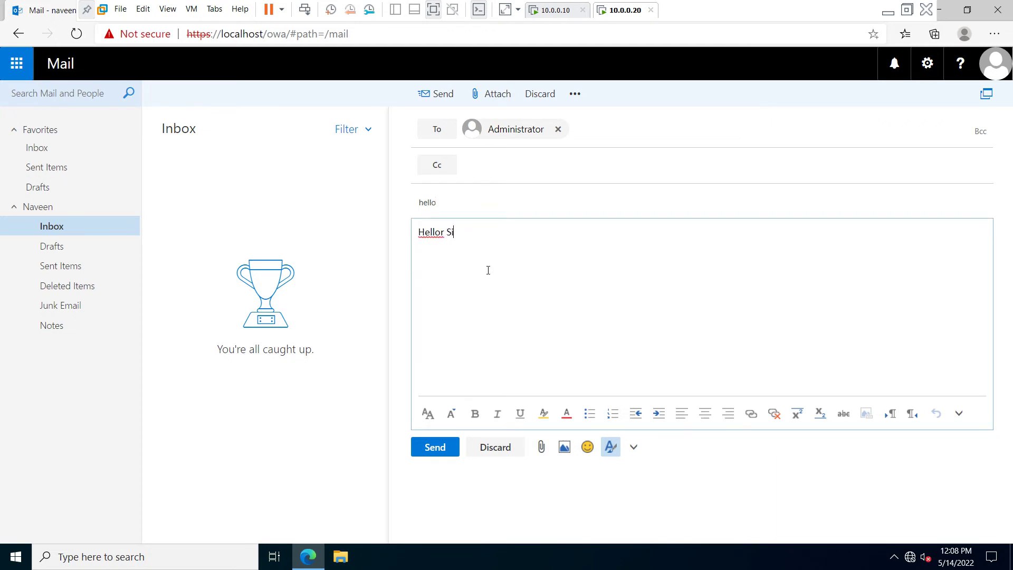
pyautogui.press('BackSpace')
pyautogui.press('BackSpace')
pyautogui.press('BackSpace')
pyautogui.write('Sir,')
pyautogui.press('Return')
pyautogui.press('Return')
pyautogui.write('Regsrds,')
pyautogui.press('Return')
pyautogui.write('nabe')
pyautogui.press('BackSpace')
pyautogui.press('BackSpace')
pyautogui.write('veen')
# Fix the 'Regsrds' typo to 'Regards' and send the message.
pyautogui.press('Up')
pyautogui.press('Home')
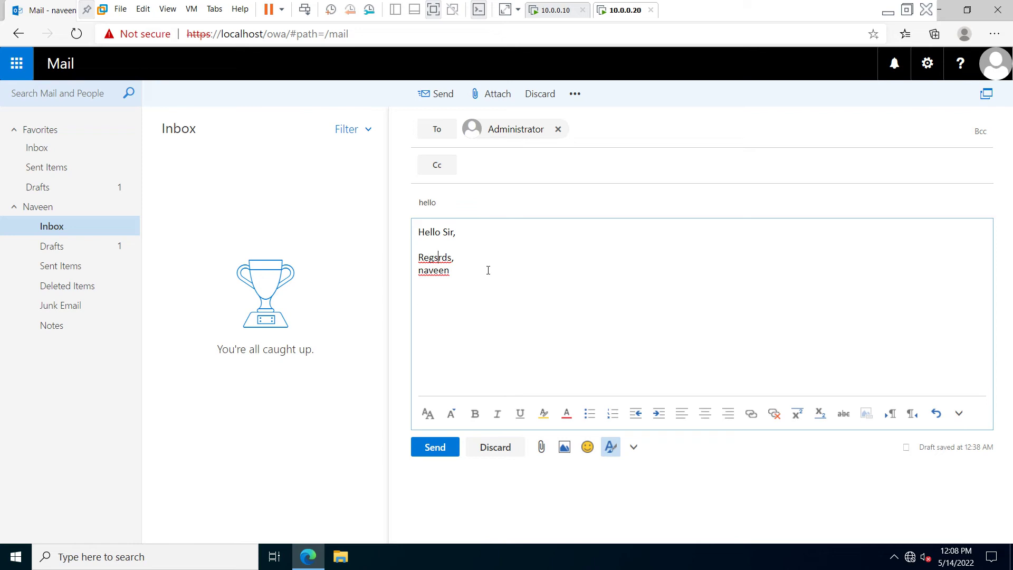
pyautogui.press('BackSpace')
pyautogui.write('a')
pyautogui.click(441, 99)
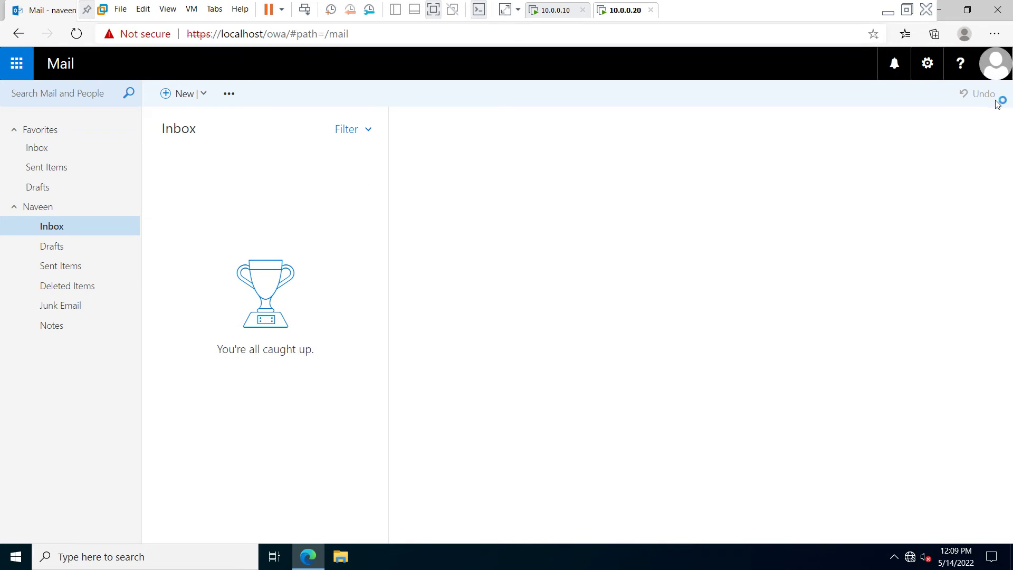
# Sign out, then sign back in as mydomain\administrator with the administrator password.
pyautogui.click(997, 79)
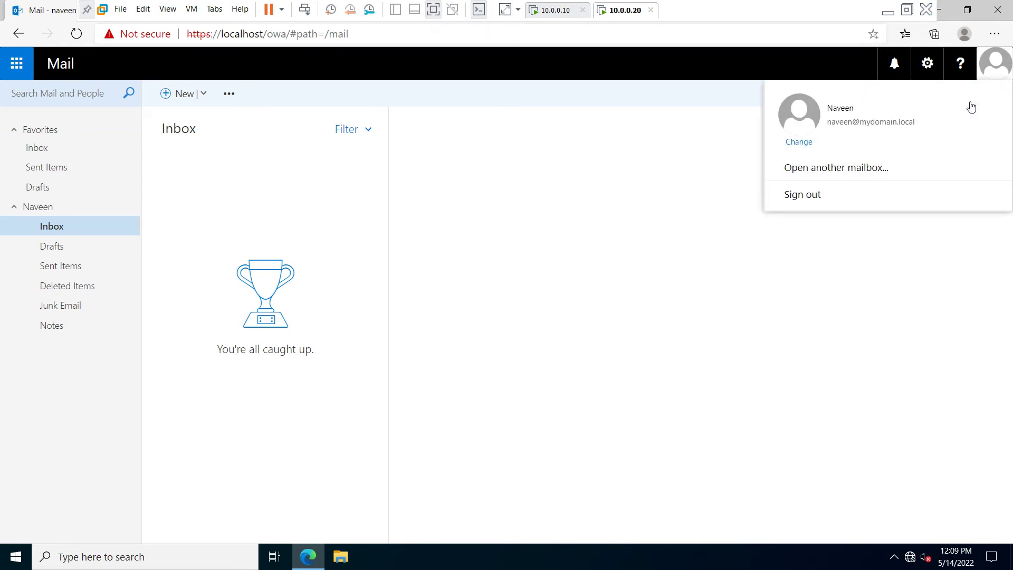
pyautogui.click(846, 197)
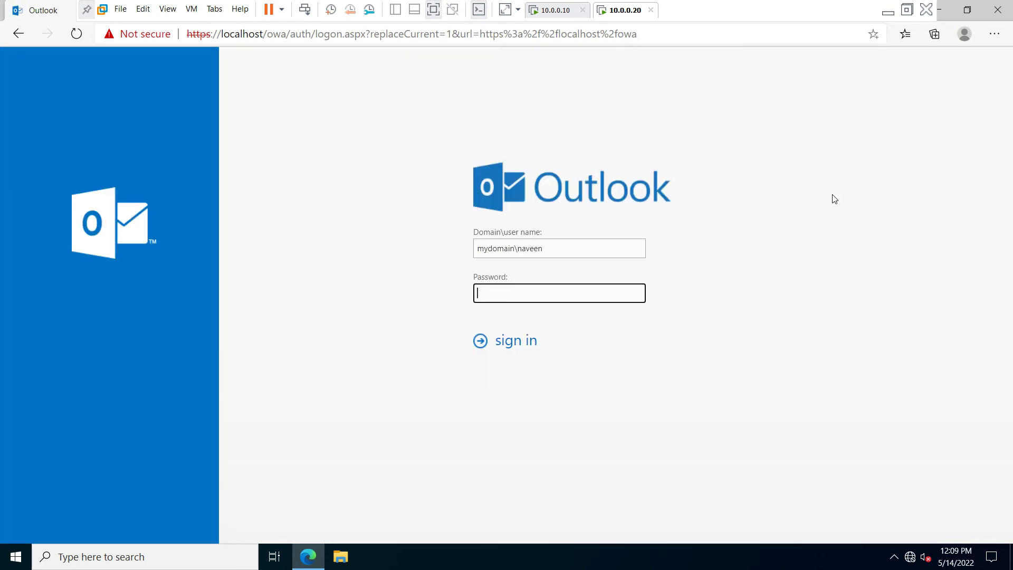
pyautogui.click(554, 251)
pyautogui.hotkey('shift', 'Left')
pyautogui.hotkey('shift', 'Left')
pyautogui.hotkey('shift', 'Left')
pyautogui.hotkey('shift', 'Left')
pyautogui.hotkey('shift', 'Left')
pyautogui.hotkey('shift', 'Left')
pyautogui.write('administtator')
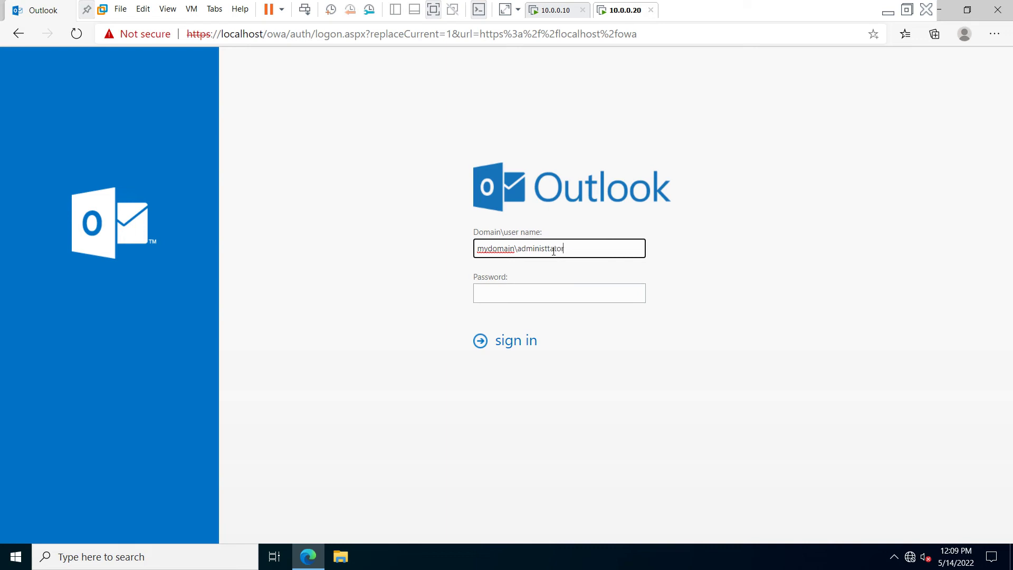
pyautogui.press('BackSpace')
pyautogui.press('BackSpace')
pyautogui.write('trator')
pyautogui.press('Tab')
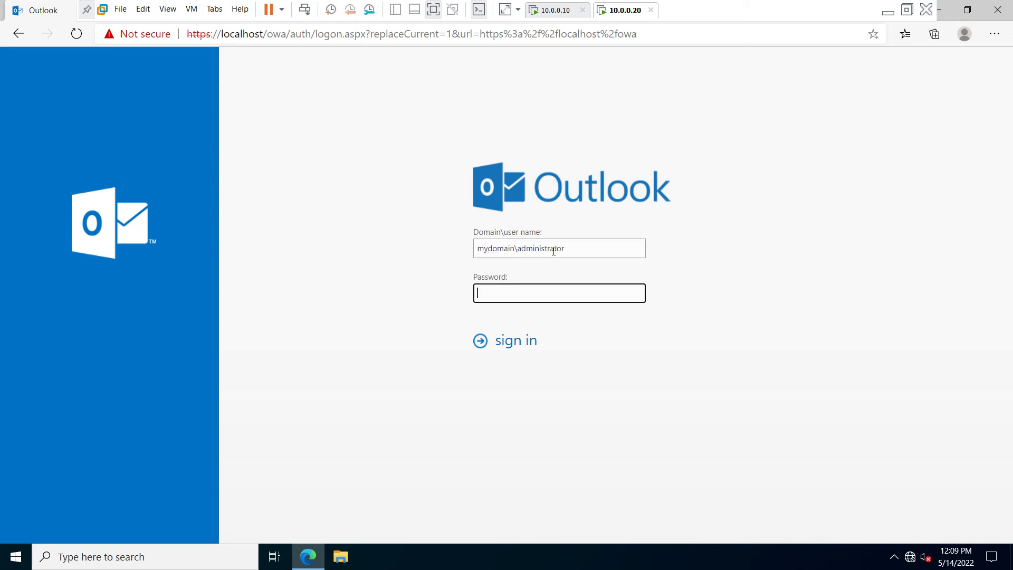
pyautogui.write('Passw0r')
pyautogui.press('Return')
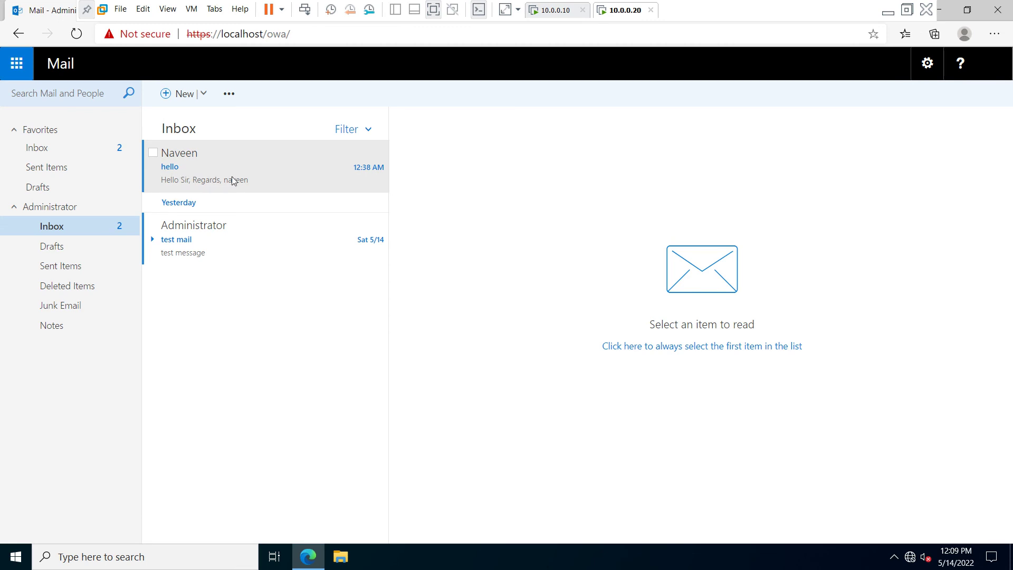
# Read the received 'hello' message, then sign the administrator out from the account menu.
pyautogui.click(178, 174)
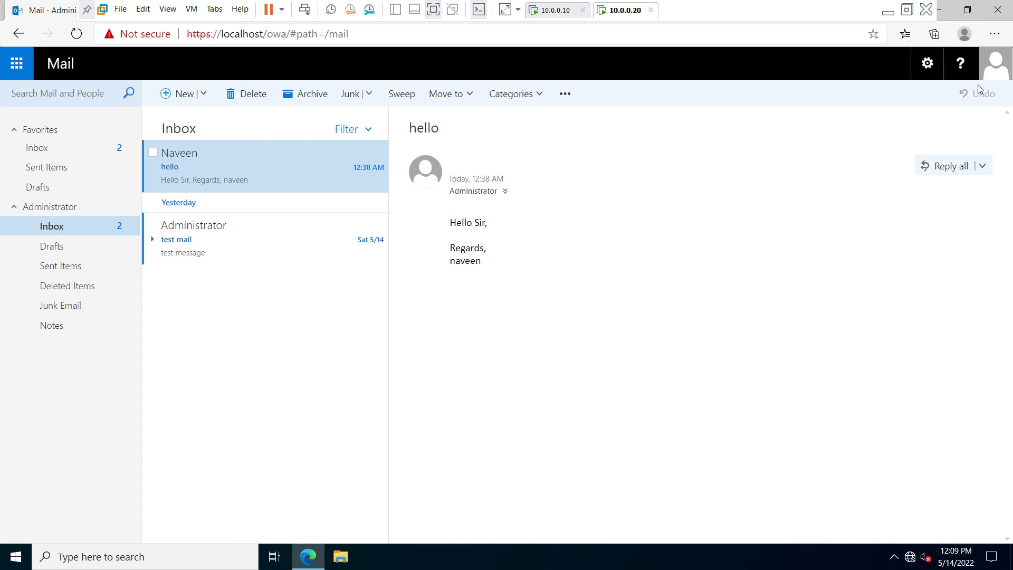
pyautogui.click(928, 66)
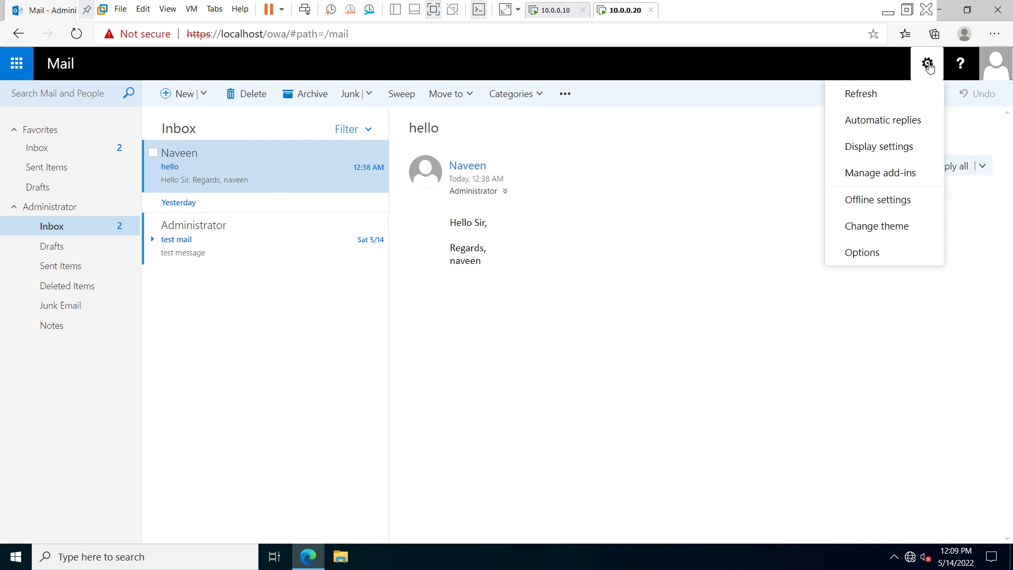
pyautogui.click(992, 80)
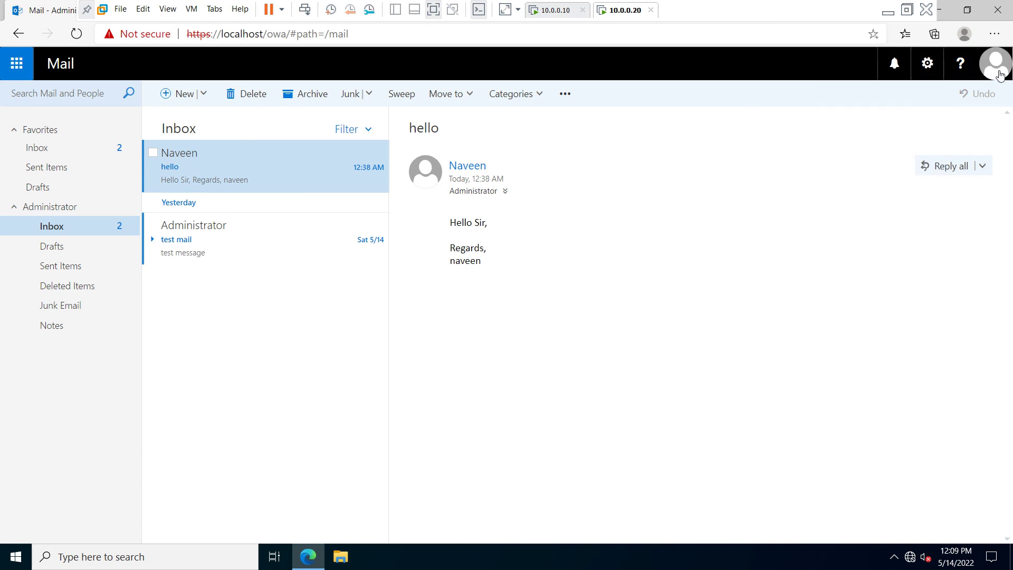
pyautogui.click(1000, 75)
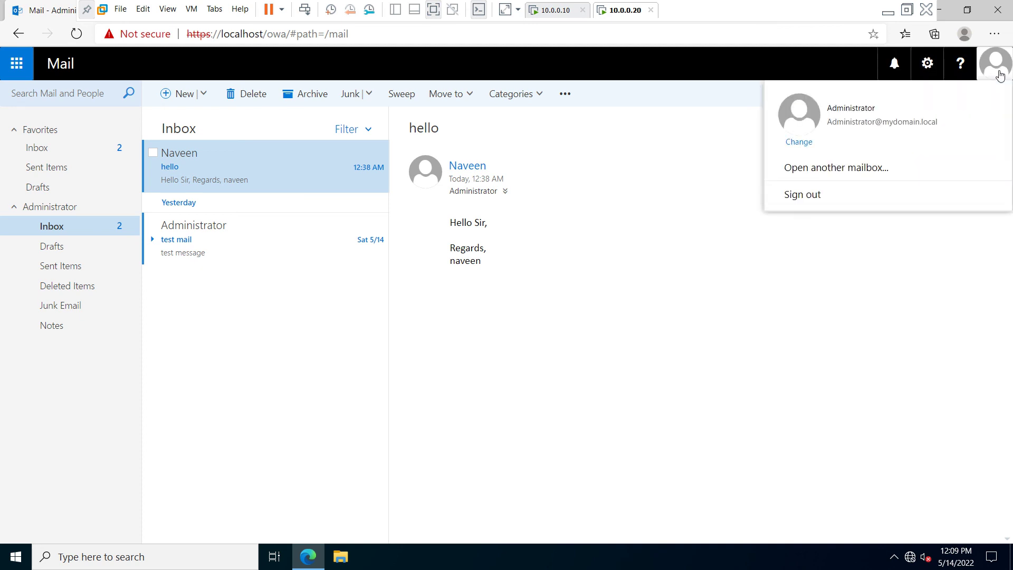
pyautogui.click(805, 195)
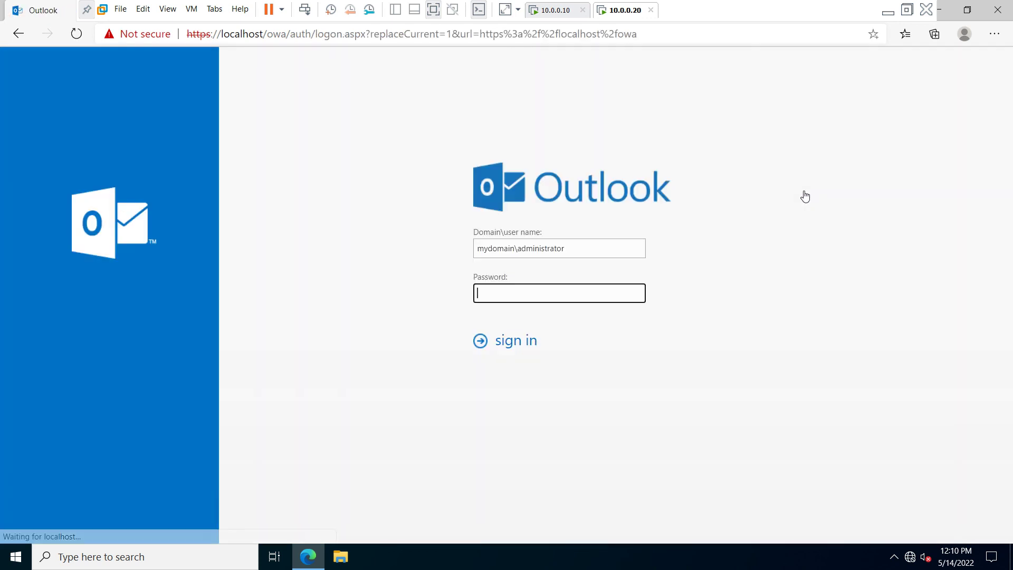